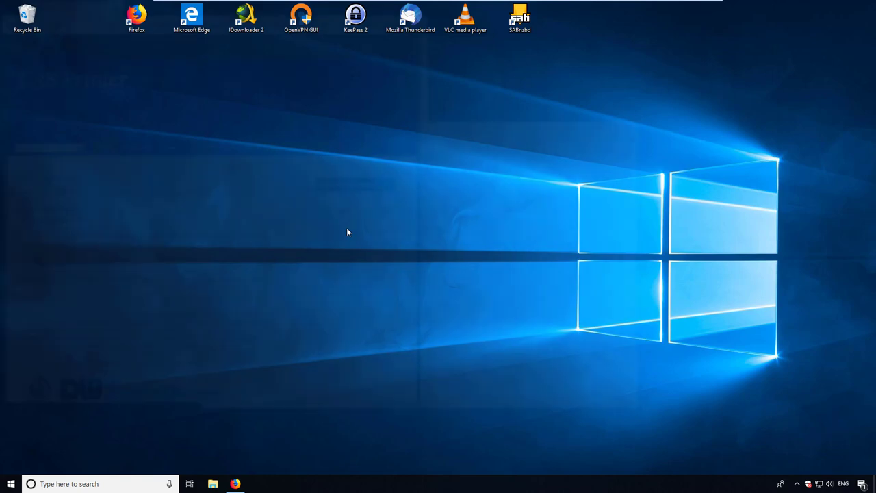
Download and save the t38printer.exe setup file from the Downloads page of the T.38 Printer website.
key(super+d)
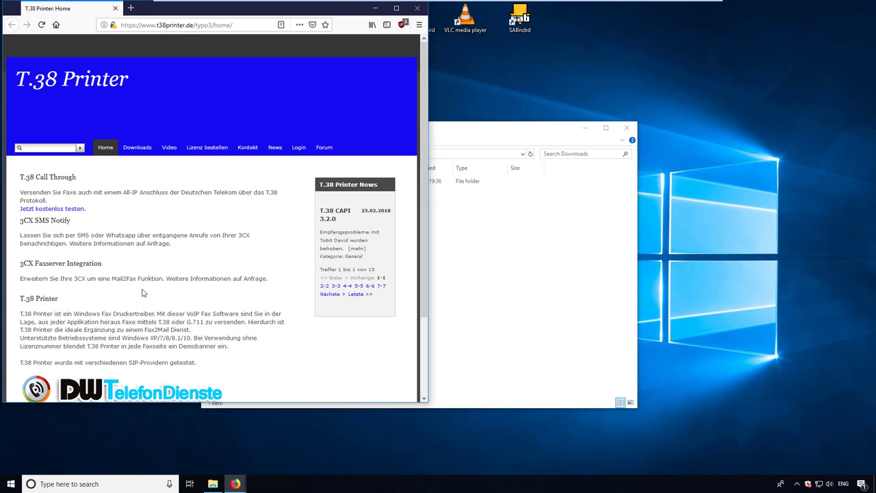
scroll(188, 324, down, 3)
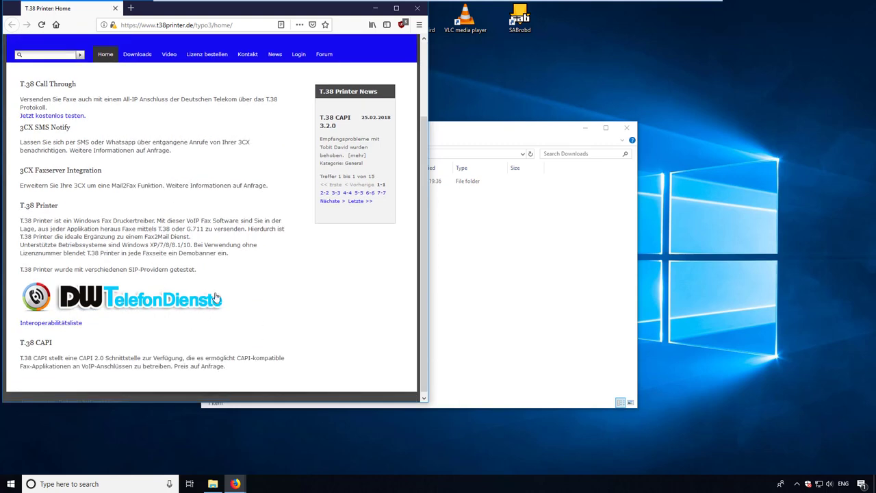
scroll(261, 282, up, 1)
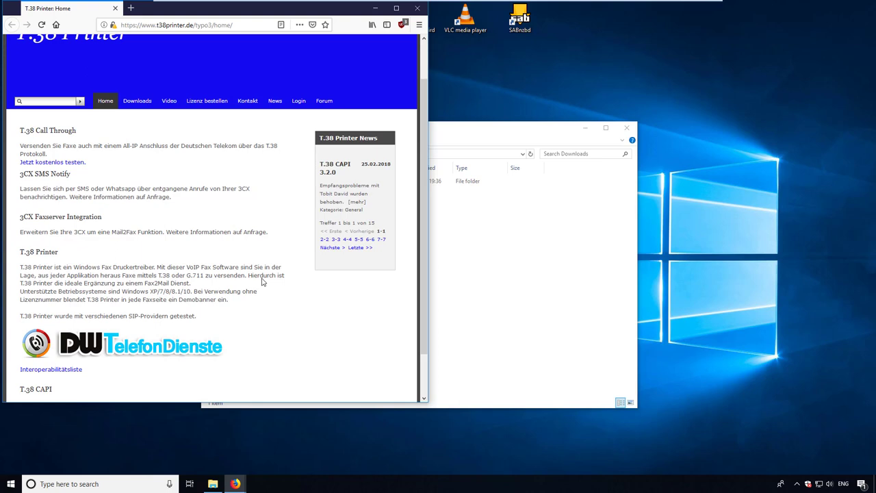
click(139, 103)
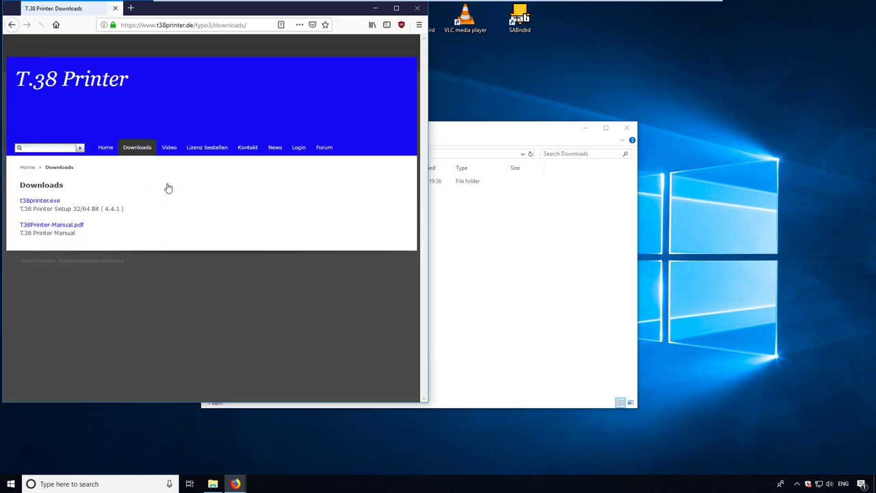
click(48, 205)
click(478, 215)
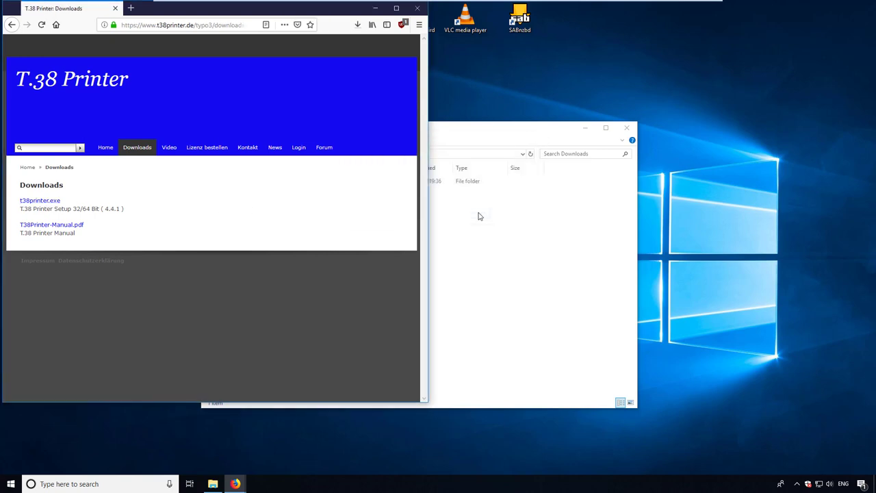
Launch t38printer.exe from the Downloads folder, accepting the security warning and allowing it to make changes to the device.
click(497, 256)
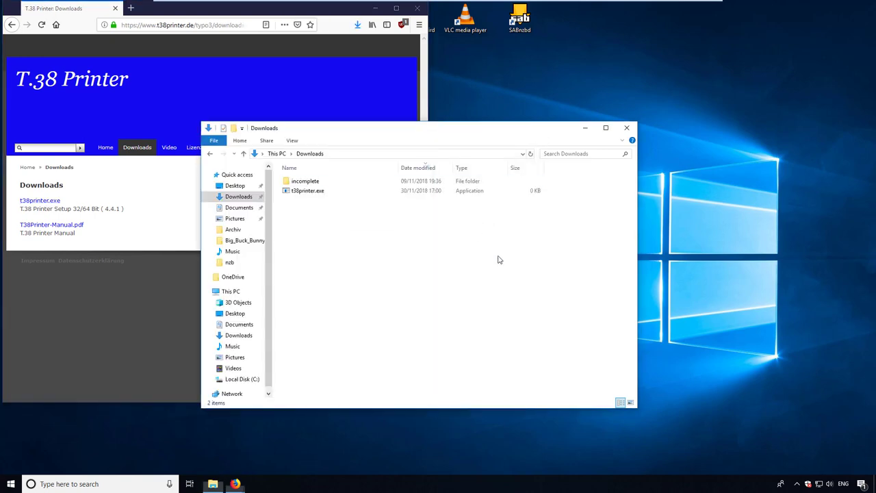
click(319, 195)
double_click(319, 194)
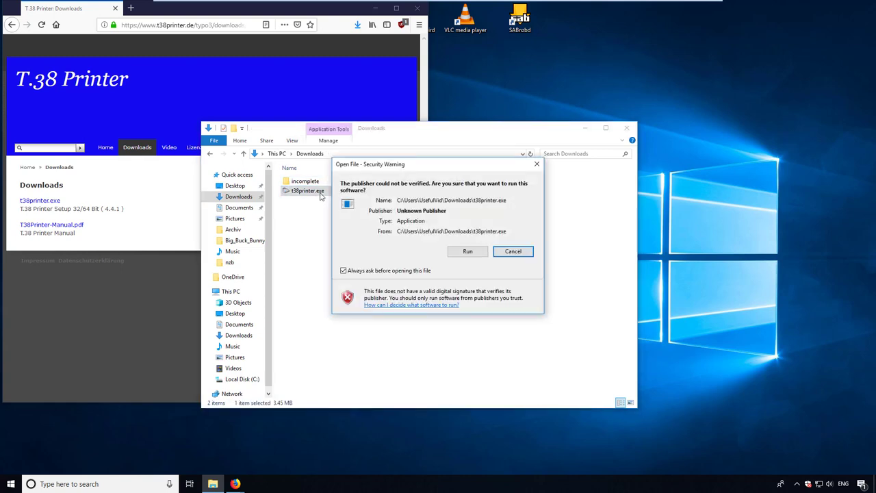
click(471, 252)
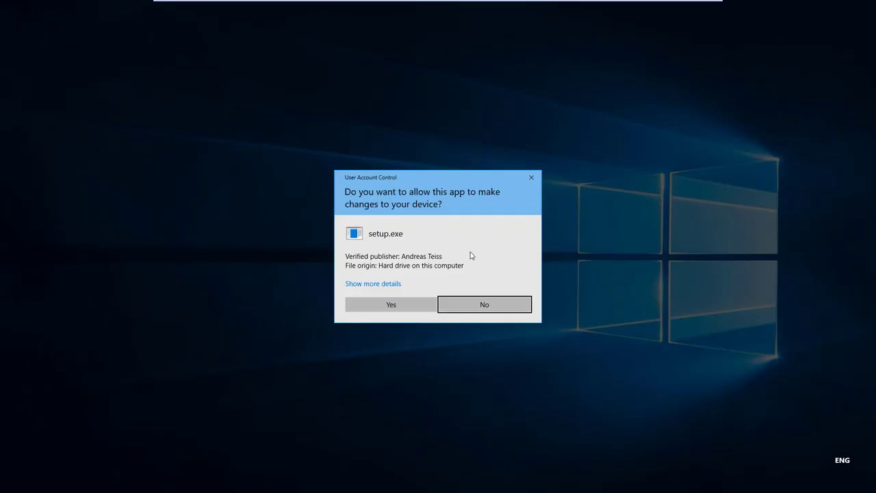
click(353, 304)
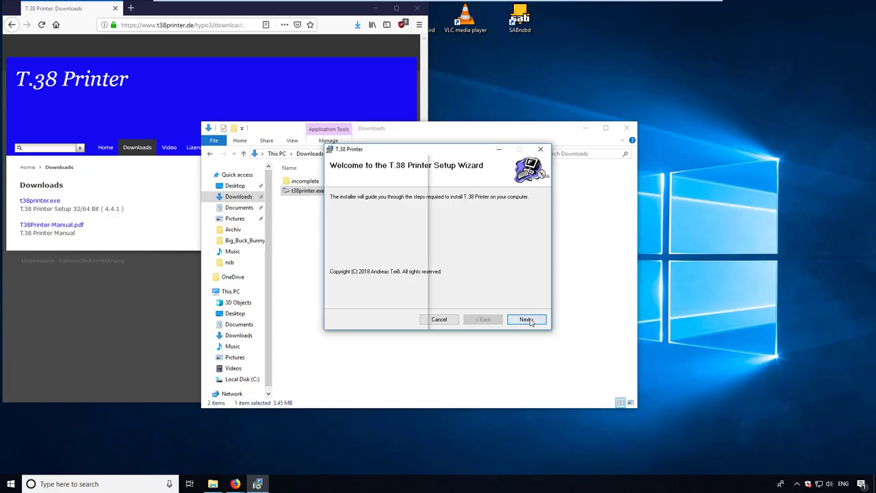
Install T.38 Printer into C:\Program Files (x86)\T.38 Printer\, copying that folder path along the way.
click(526, 320)
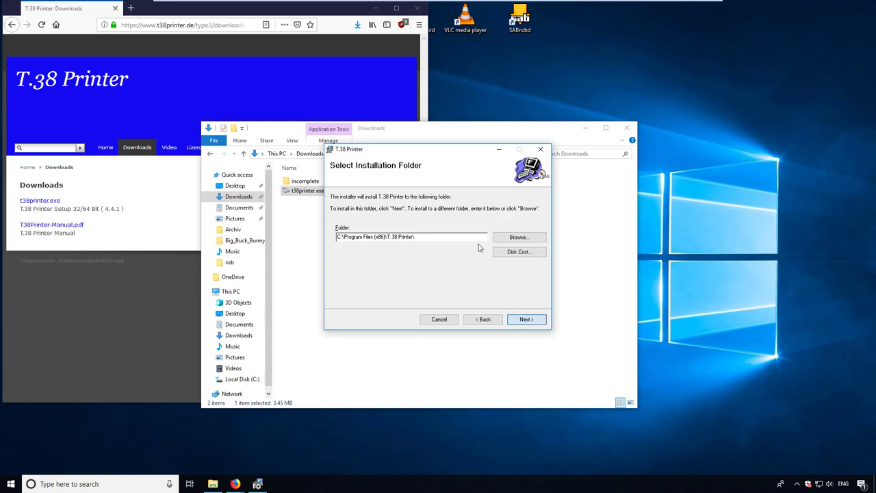
key(ctrl+a)
key(ctrl+c)
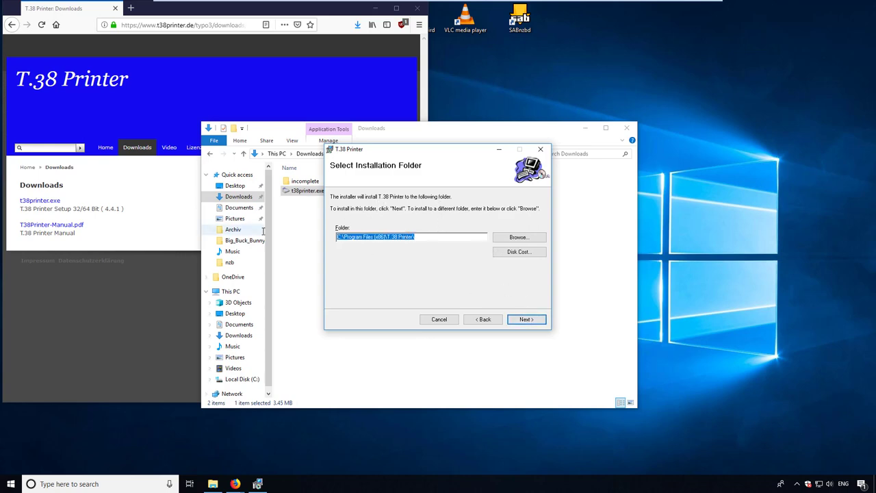
click(525, 319)
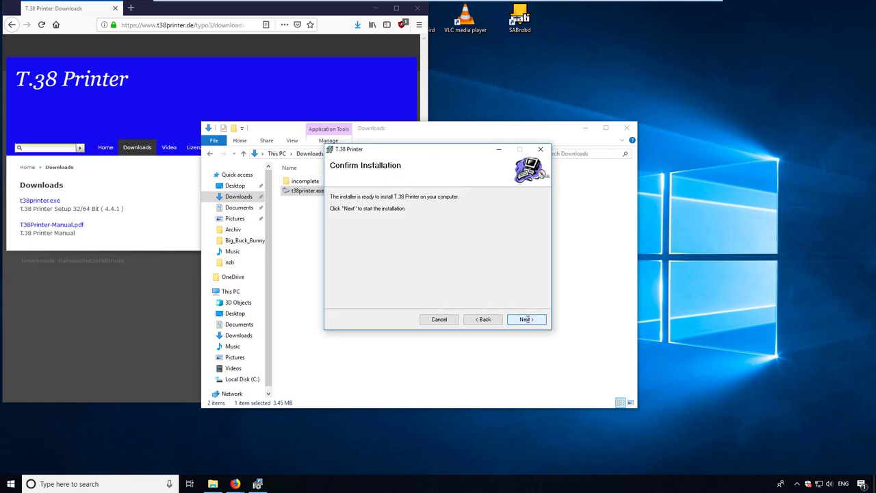
click(526, 319)
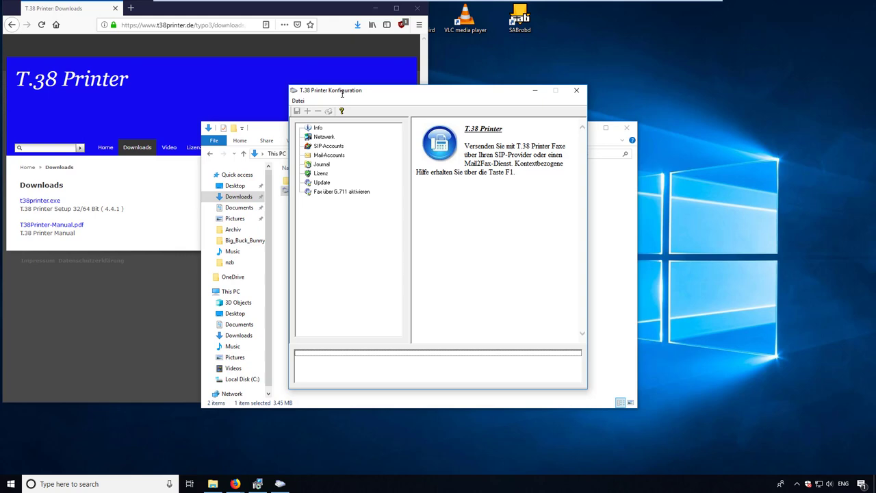
Move the configuration window aside and open C:\Program Files (x86)\T.38 Printer\ in a new File Explorer window using the copied path.
drag(342, 96, 486, 107)
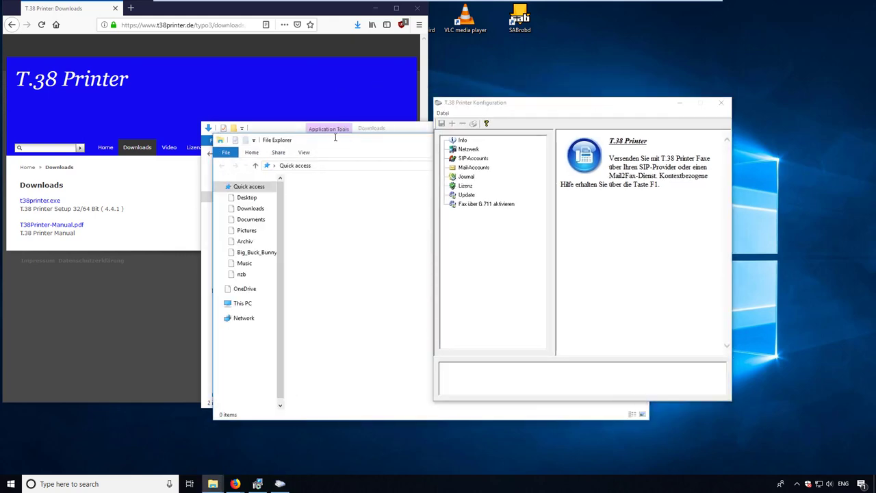
click(321, 164)
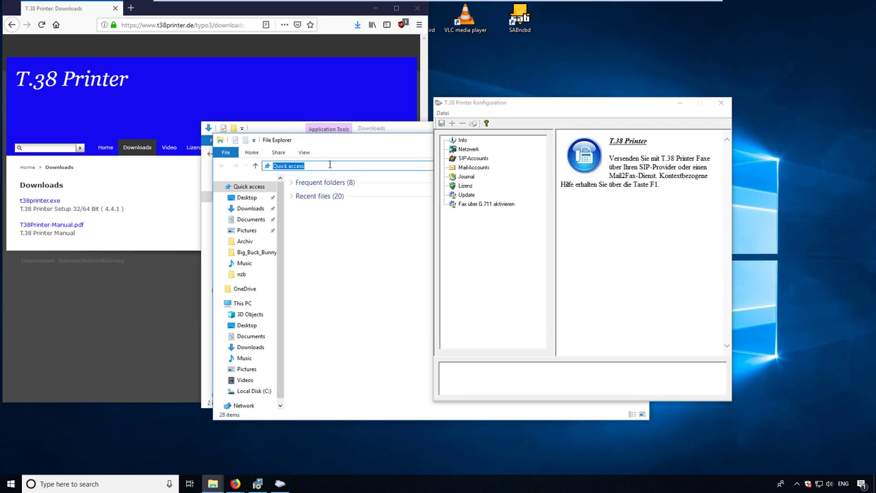
key(ctrl+v)
drag(372, 140, 246, 128)
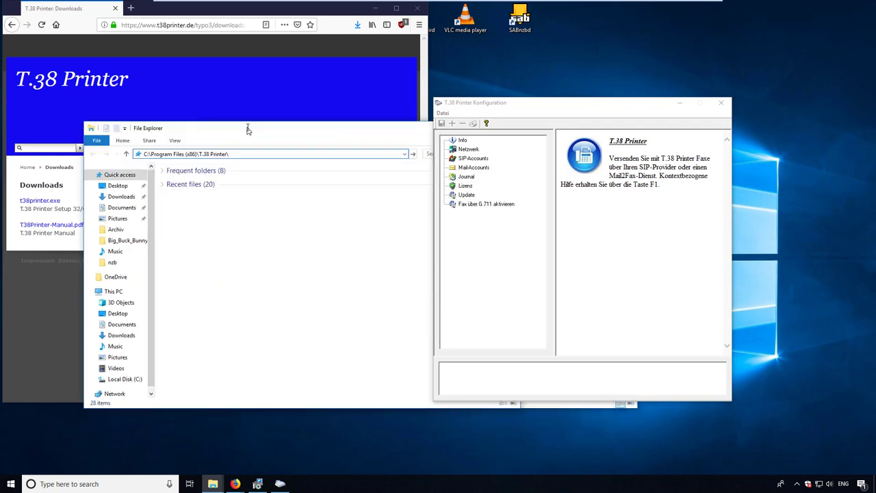
click(231, 153)
key(Return)
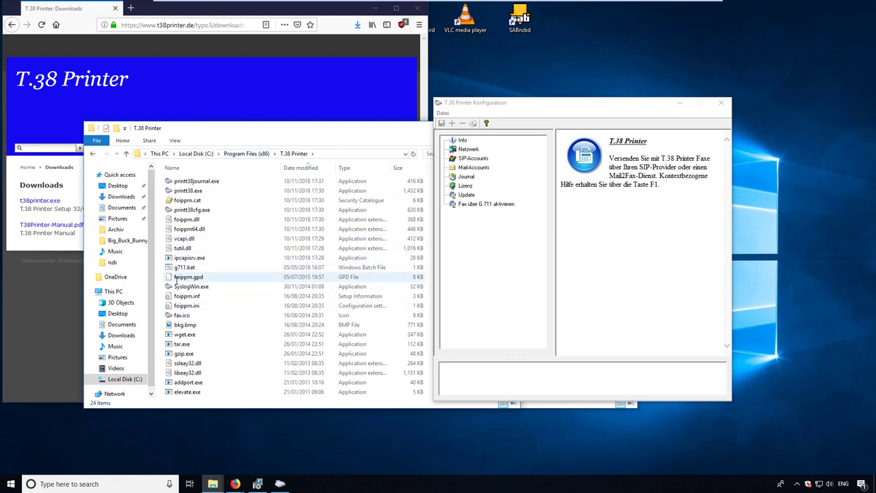
Run g711.bat from the T.38 Printer folder as administrator and allow the elevation request.
click(184, 267)
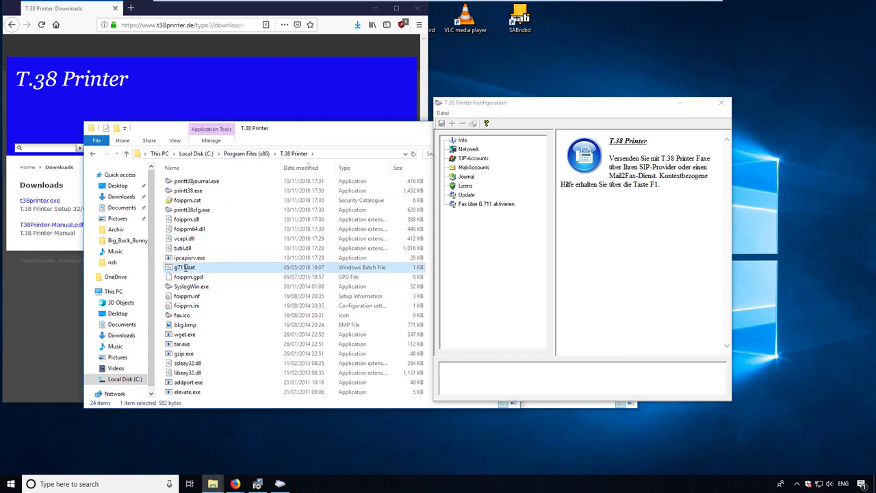
right_click(185, 268)
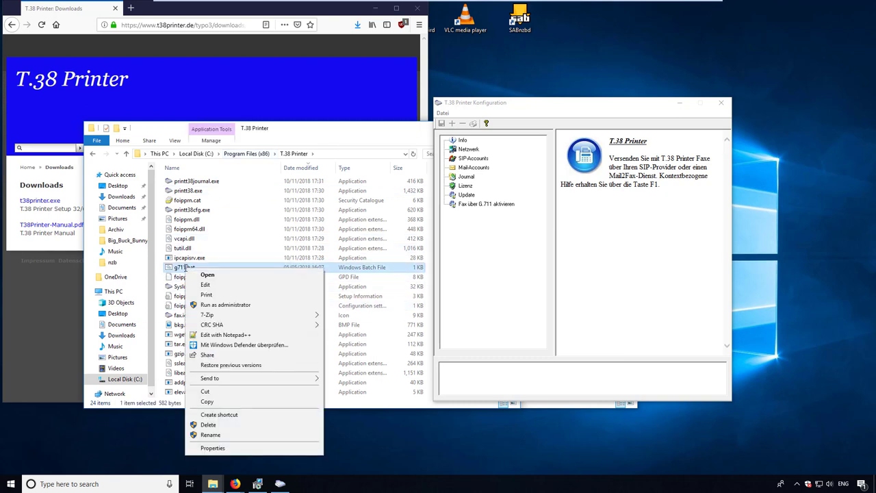
click(249, 306)
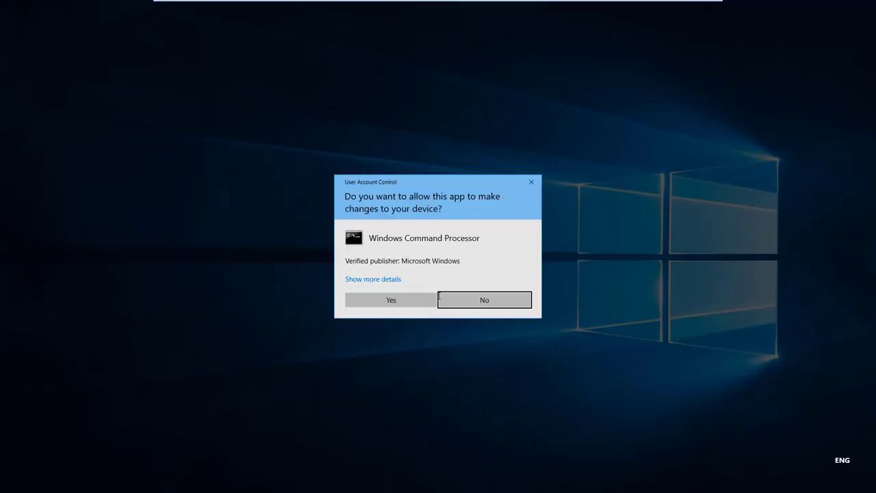
click(396, 299)
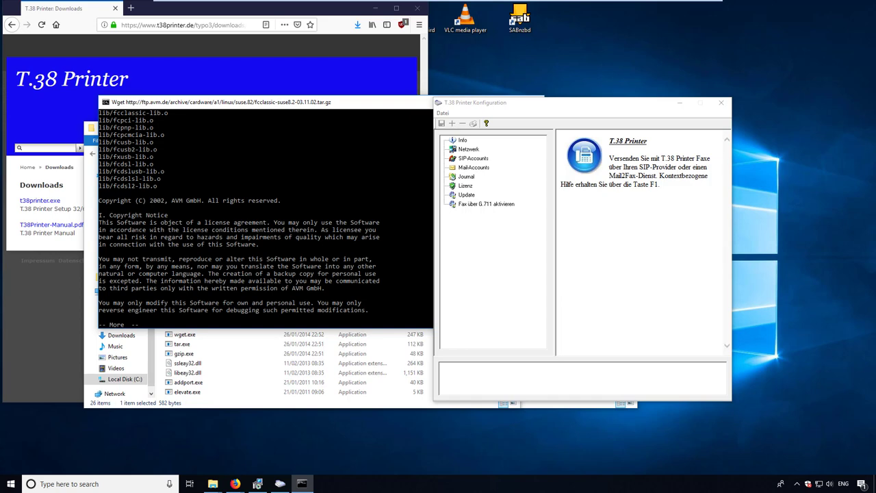
Page through the AVM licence, answer "yes" to install, and locate fcclassic-lib.o in the T.38 Printer folder.
key(Return)
key(Return)
key(Return)
key(Return)
key(Return)
key(Return)
key(Return)
key(Return)
key(Return)
key(Return)
key(Return)
key(Return)
key(Return)
key(Return)
key(Return)
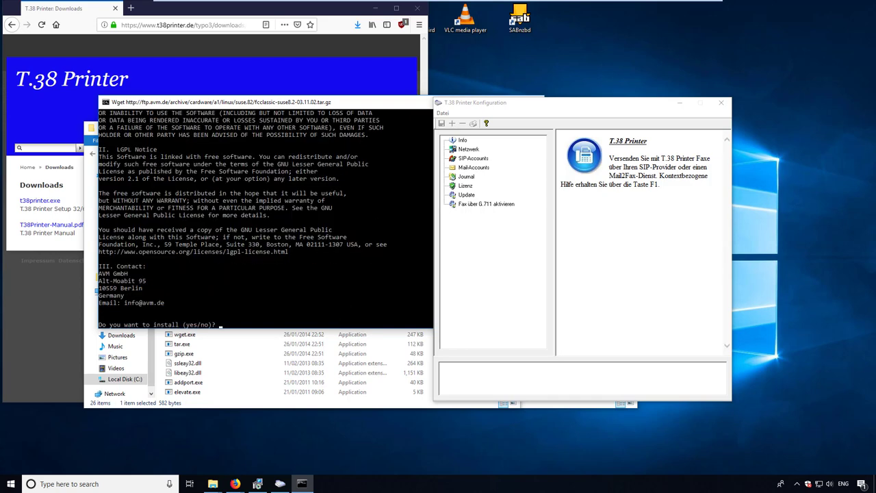
text(yes)
key(Return)
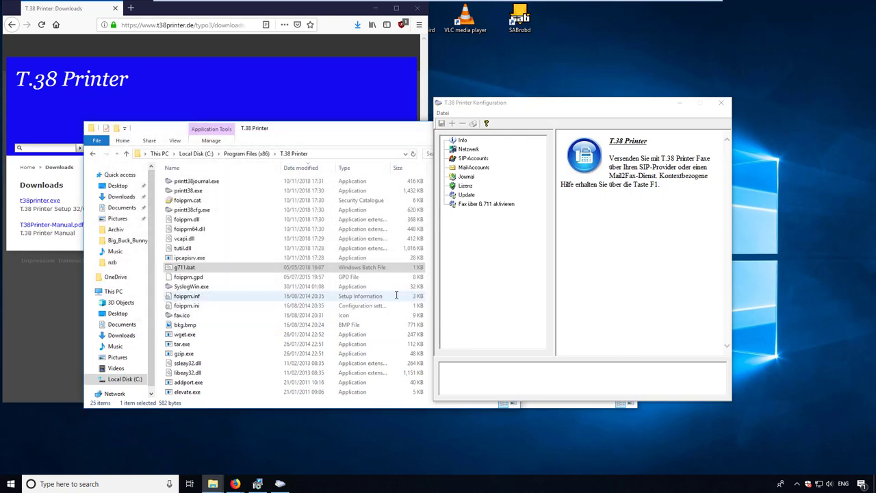
click(283, 344)
scroll(283, 348, down, 1)
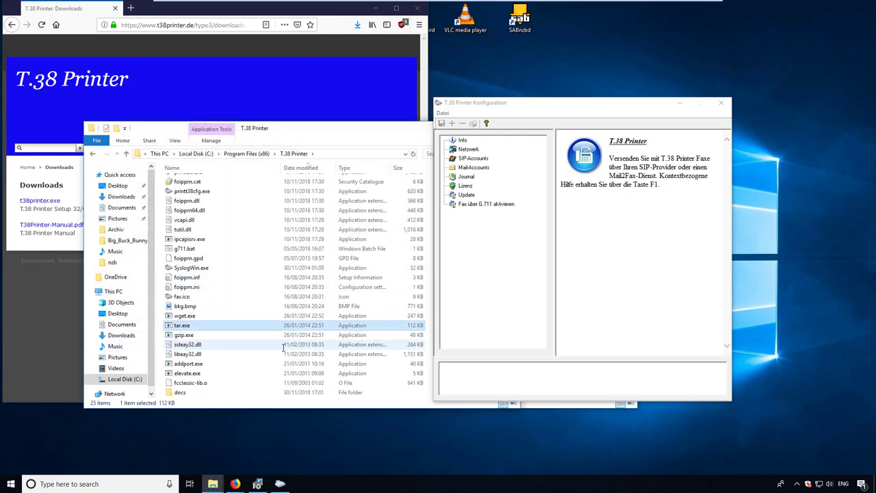
click(202, 384)
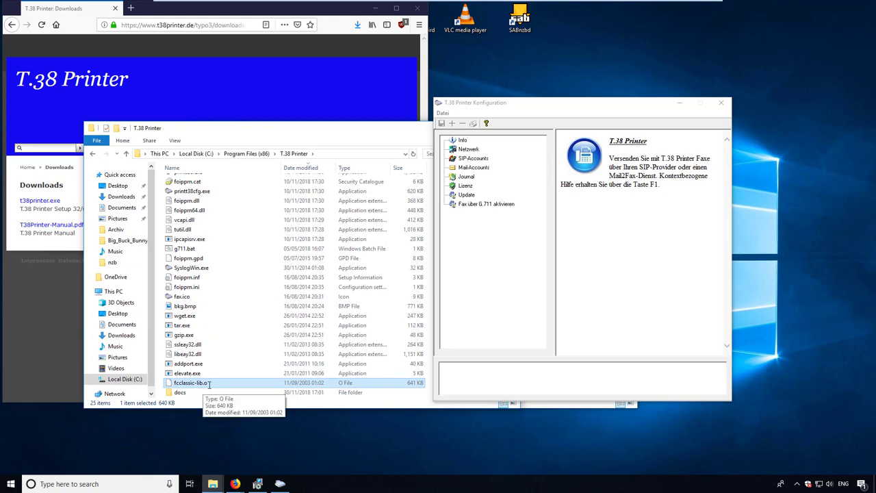
scroll(222, 348, up, 1)
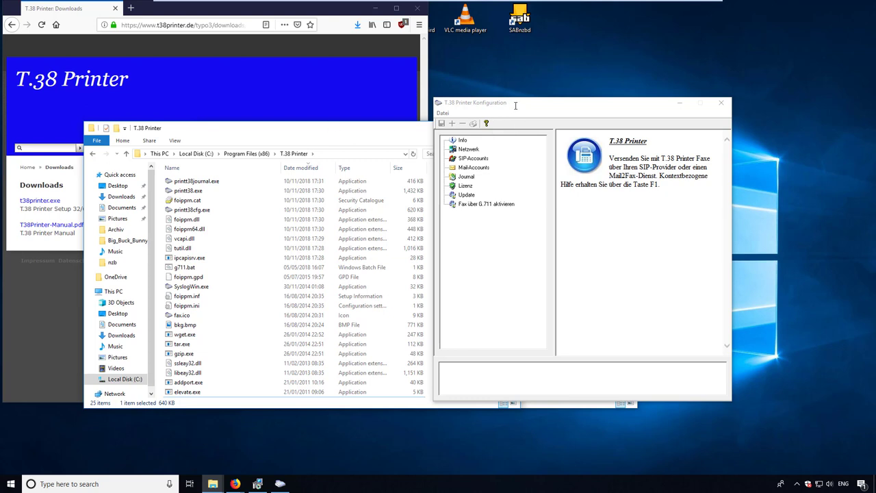
Add a new SIP account in T.38 Printer Konfiguration with "Andere Gegenstelle" as the remote party.
click(485, 159)
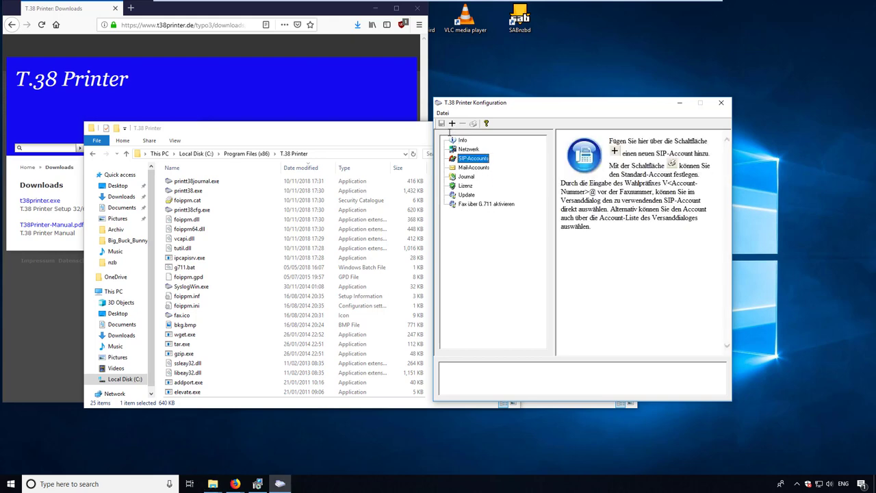
click(451, 124)
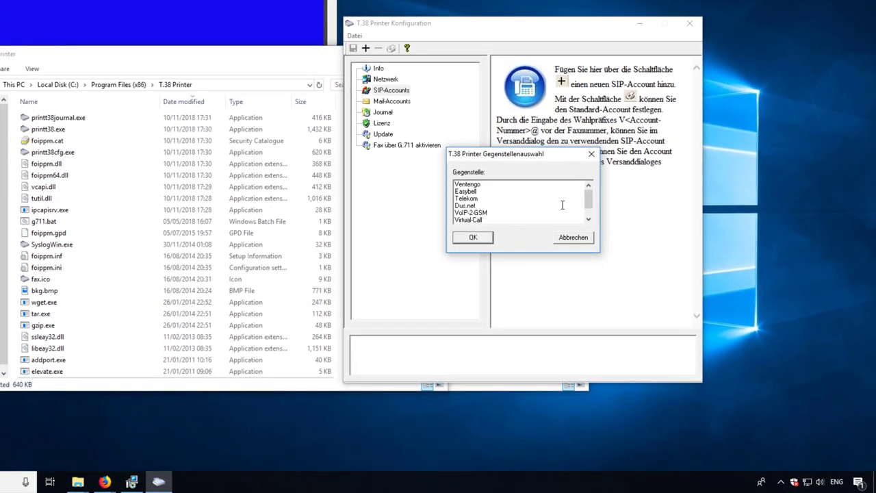
scroll(558, 208, down, 1)
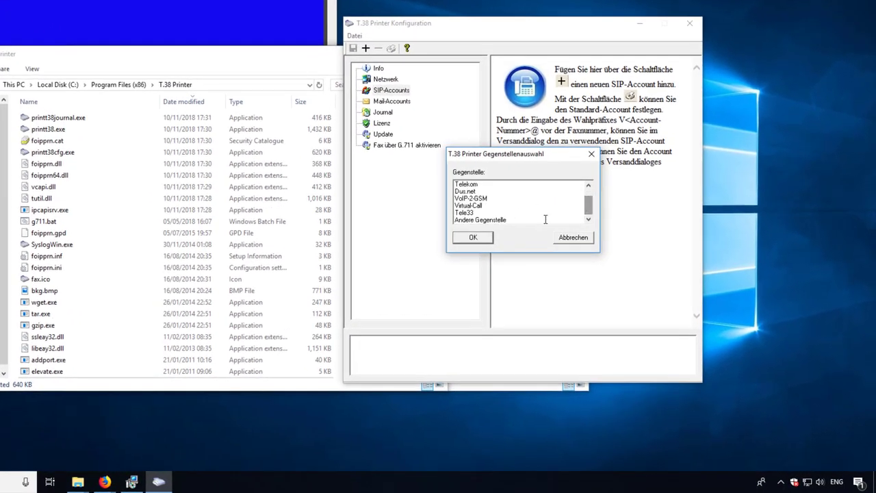
click(502, 221)
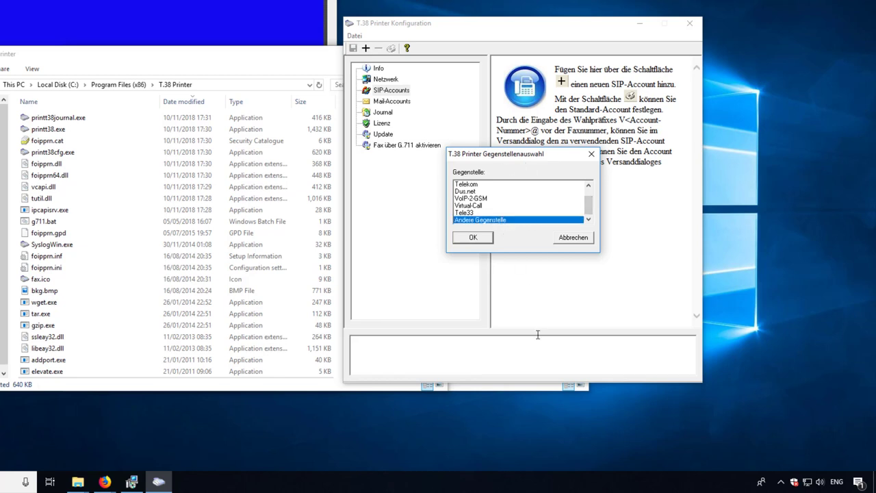
click(483, 236)
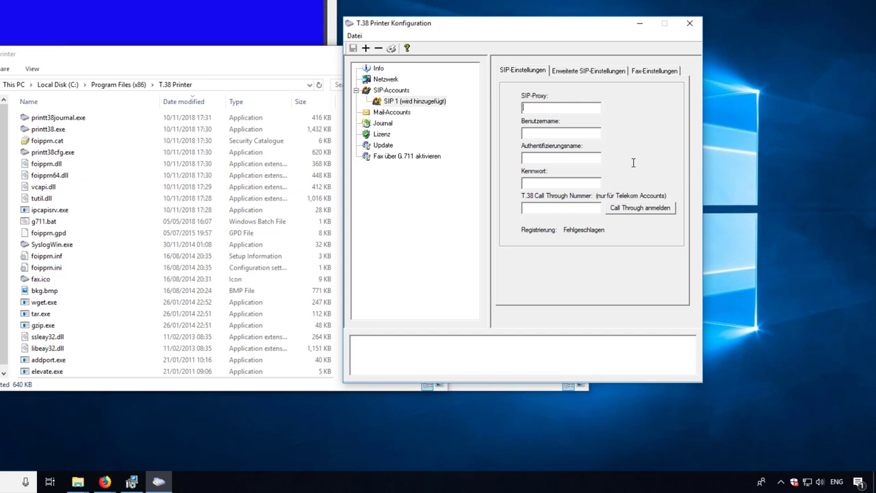
Set the SIP proxy to sip.kabelfon.vodafone.de, enter the user name, authentication name and password, save, and reopen the account to check its registration.
text(sip.kabelfon.vodafone.de)
key(ctrl+v)
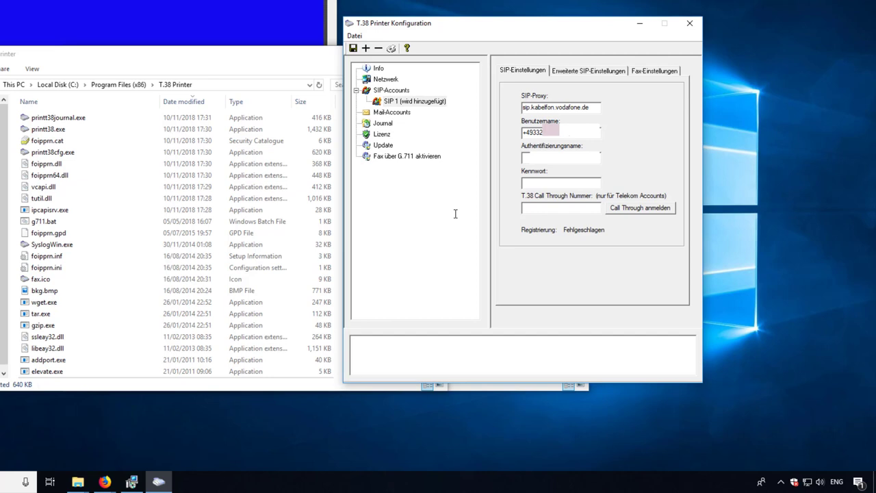
key(ctrl+v)
key(ctrl+v)
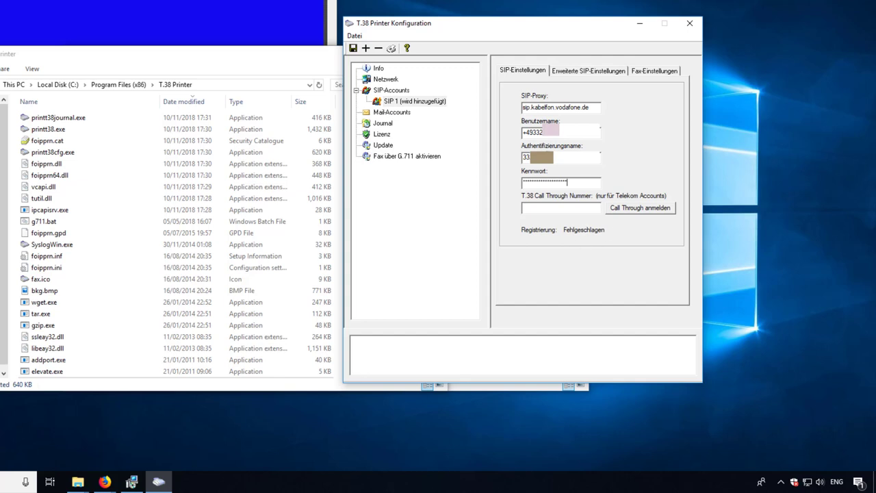
click(353, 48)
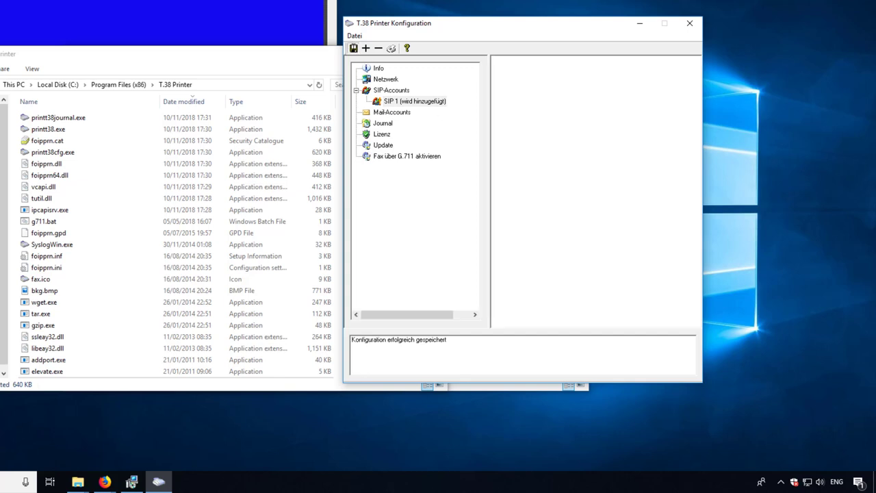
click(411, 101)
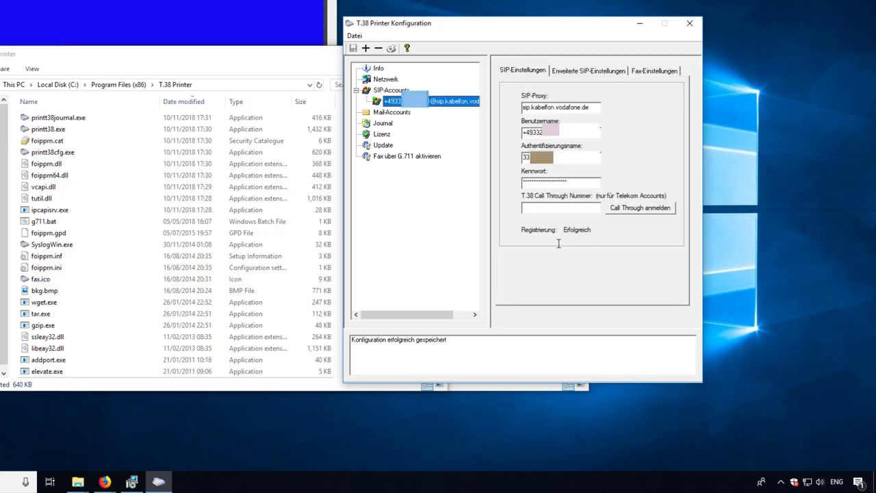
Close T.38 Printer Konfiguration, move the T.38 Printer folder window out of the way, and exit the completed installer.
click(683, 24)
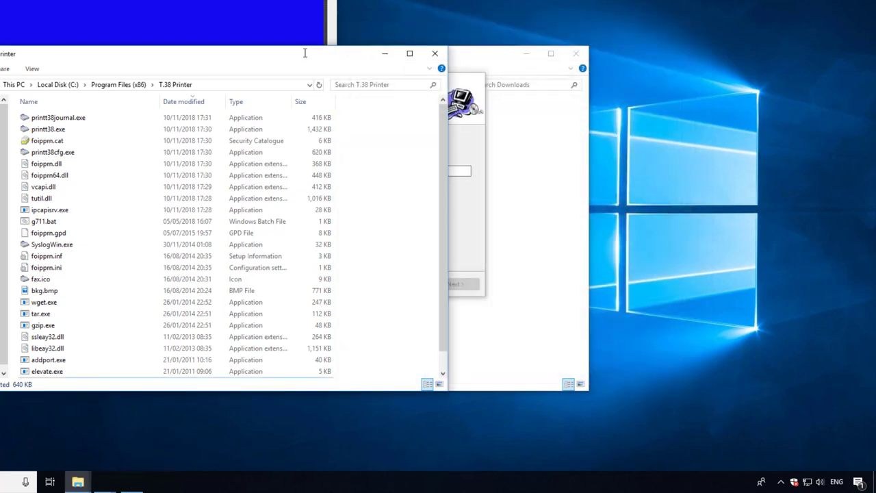
drag(252, 54, 256, 91)
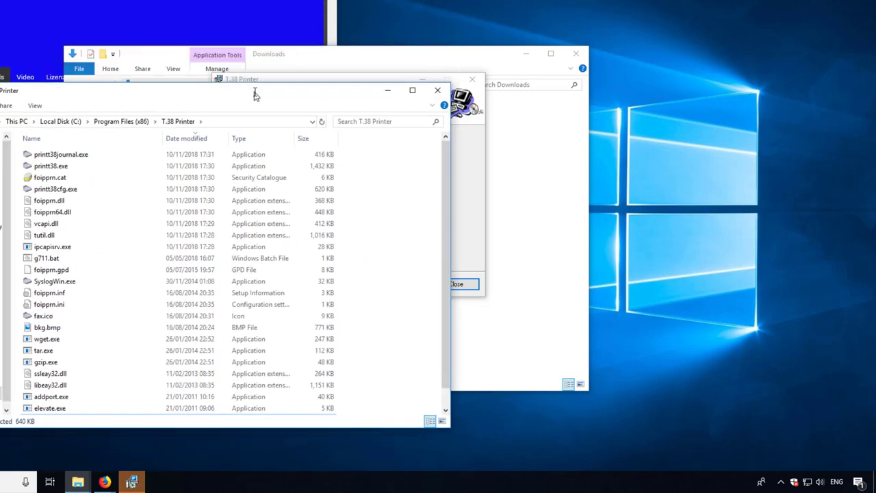
click(387, 89)
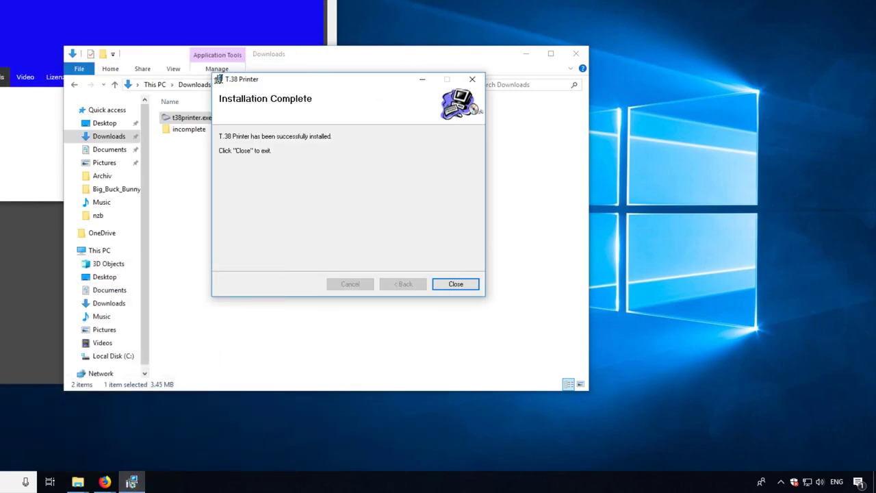
click(455, 284)
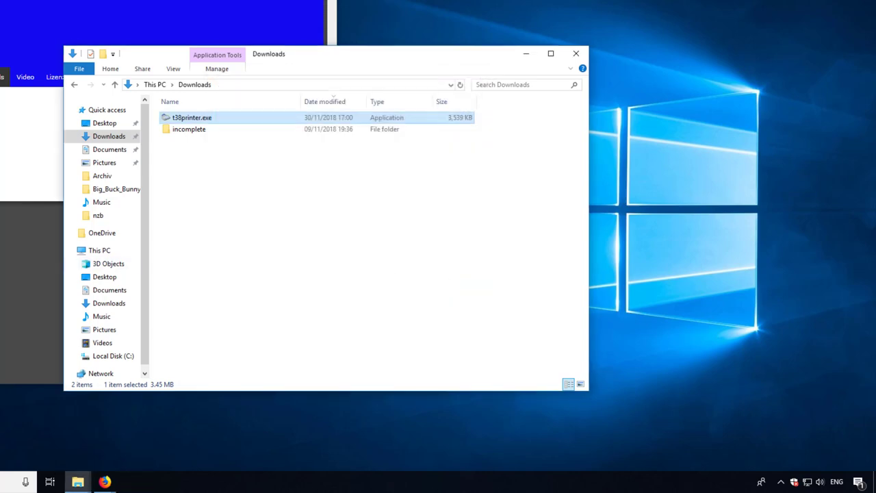
Switch to Firefox, select the Downloads section's text on the T.38 Printer page, and print only the selection to T.38 Printer.
click(41, 253)
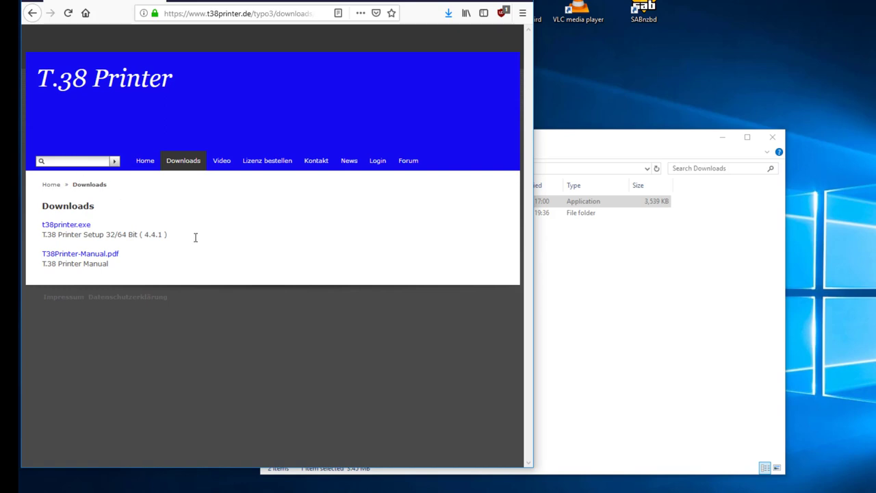
drag(180, 271, 31, 197)
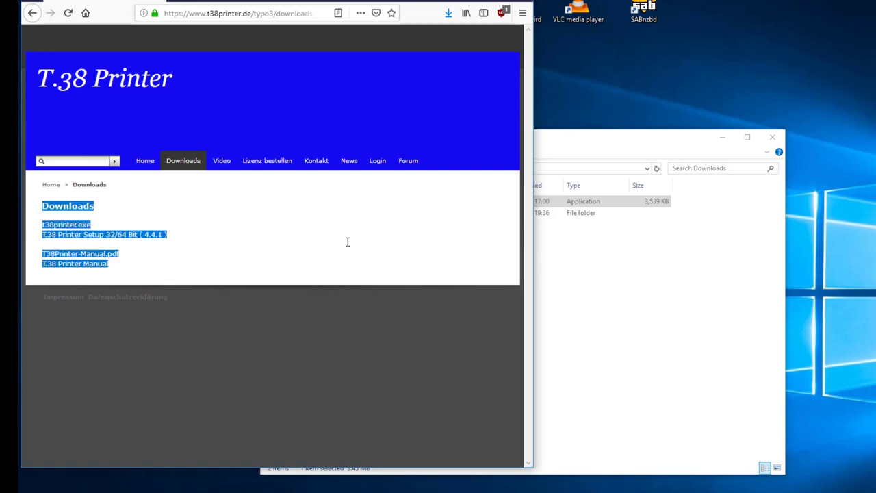
key(ctrl+p)
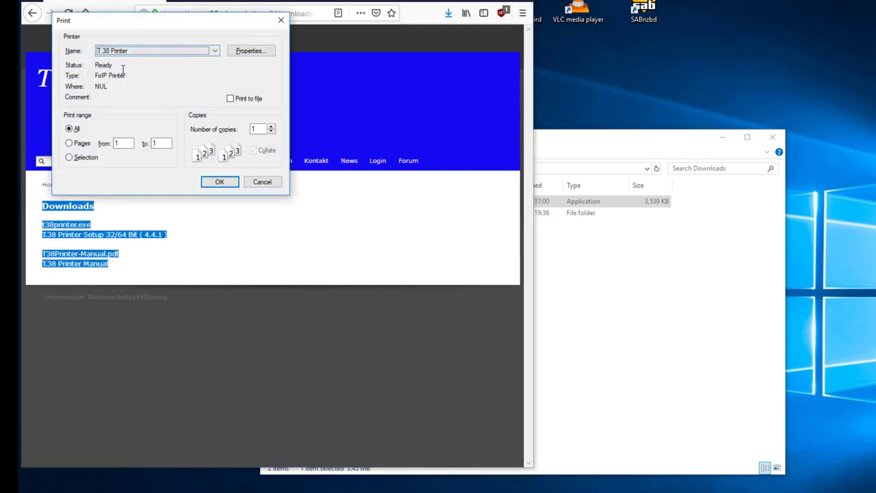
click(87, 157)
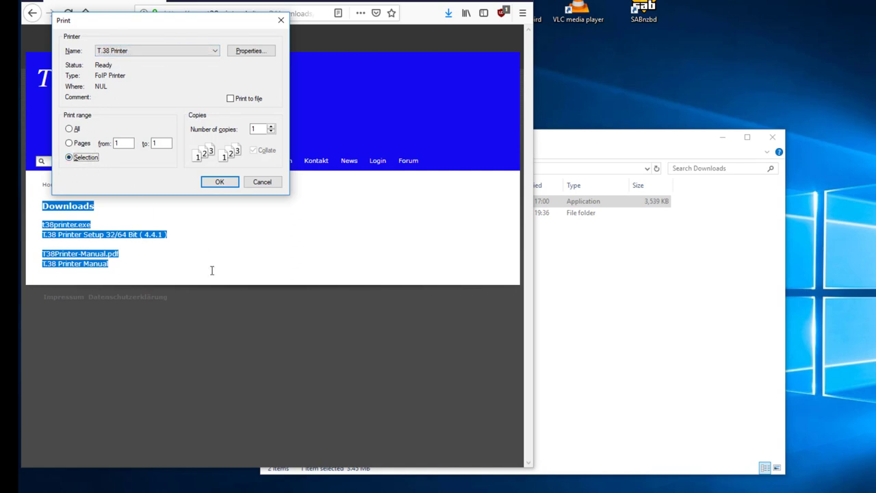
click(219, 182)
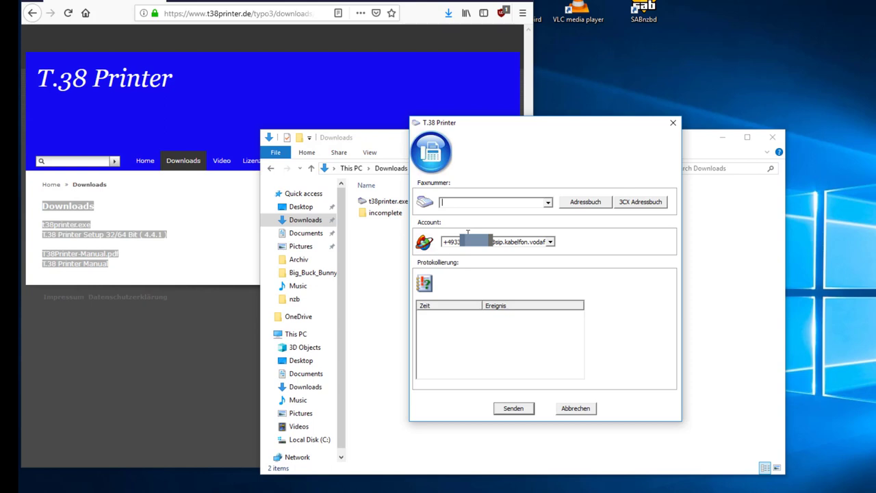
Enter the recipient's fax number, send the fax through the Vodafone SIP account, and check its entry in the T.38 Printer Journal.
key(ctrl+v)
click(509, 407)
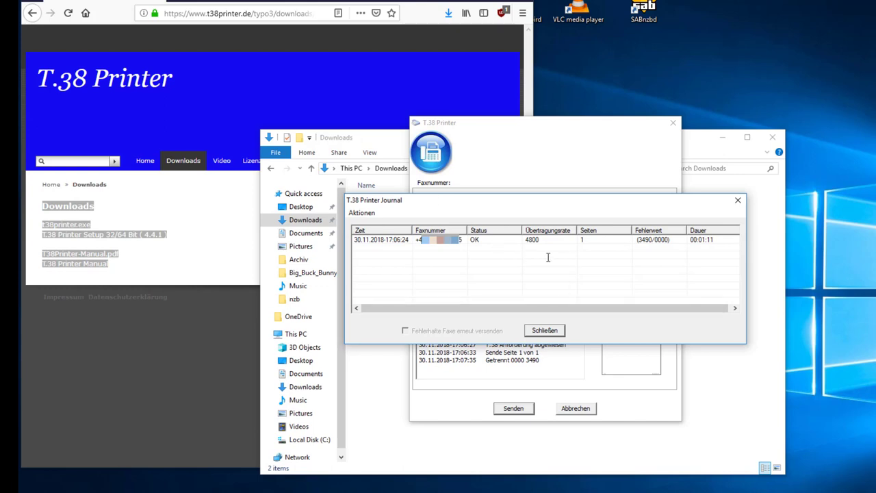
click(707, 241)
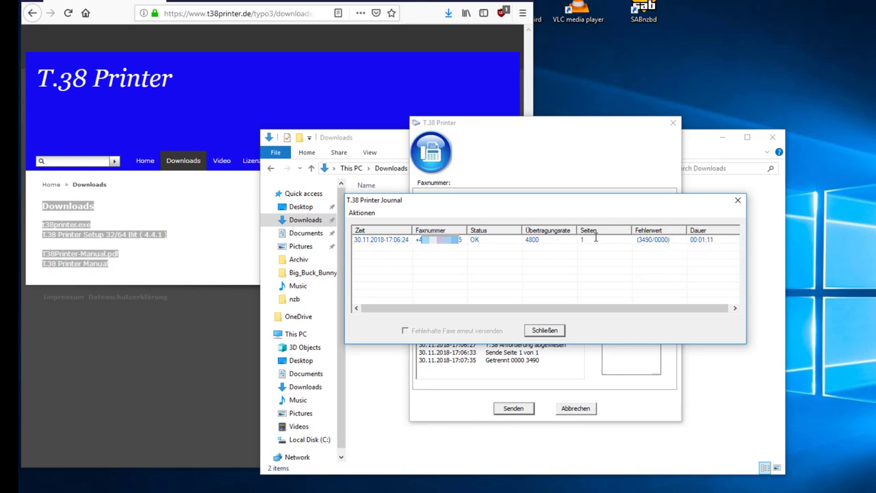
Print the Sendebericht for the sent fax's journal entry using Microsoft Print to PDF.
right_click(431, 241)
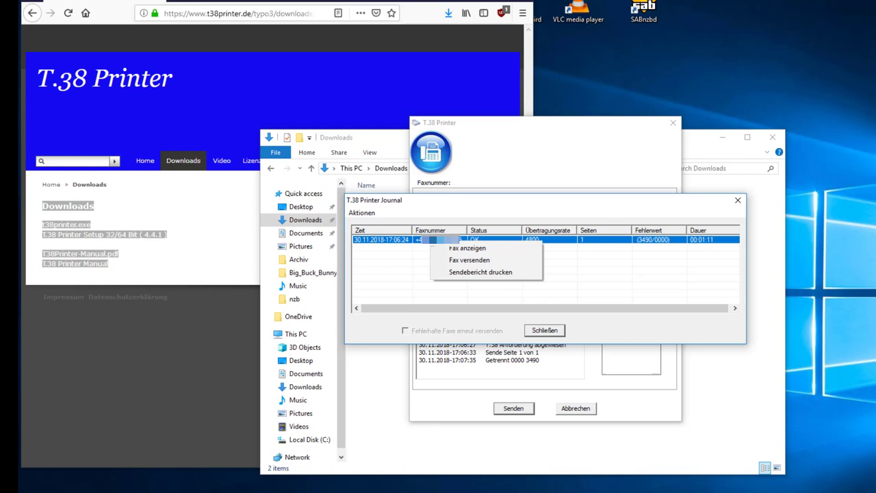
click(525, 272)
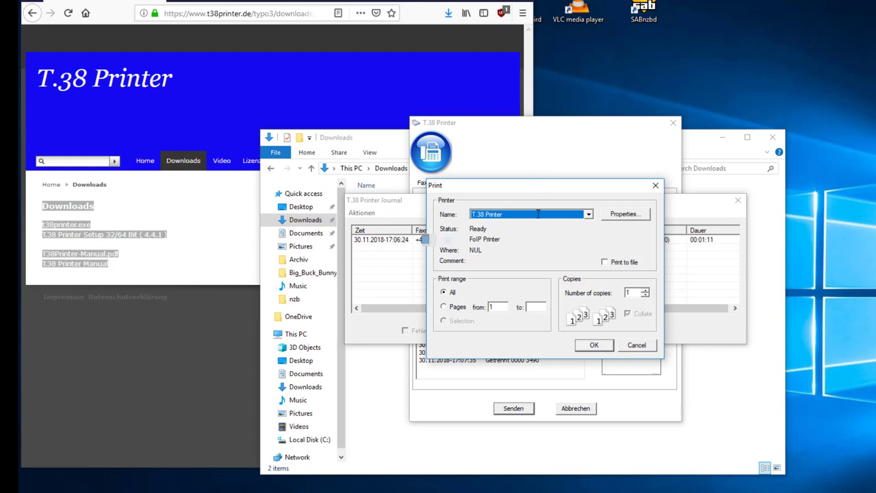
click(538, 214)
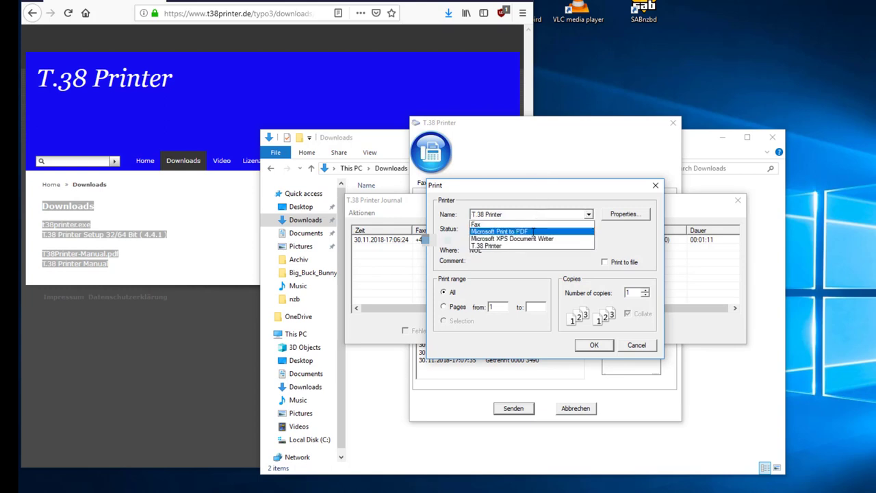
click(533, 232)
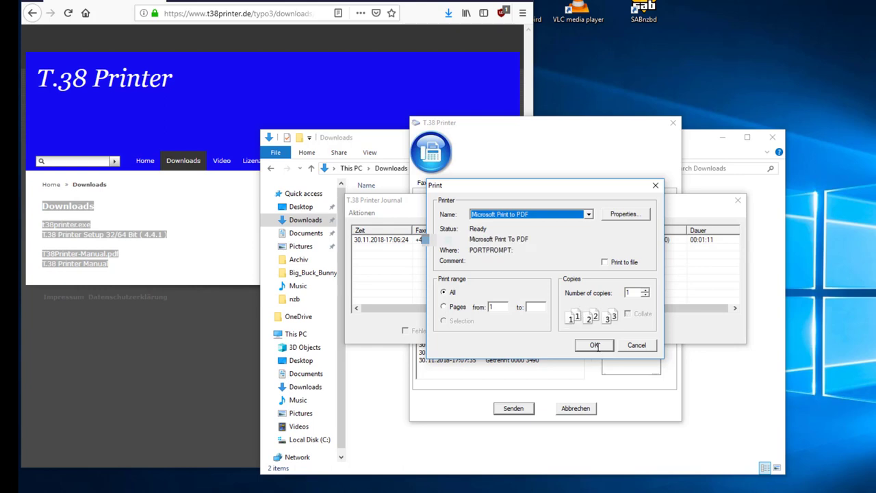
click(595, 345)
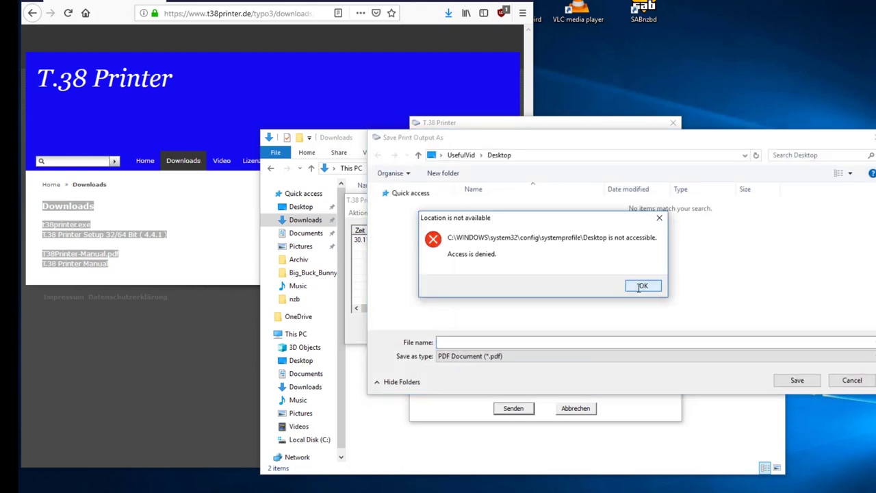
Dismiss the location error and name the PDF output sendebericht.
click(640, 286)
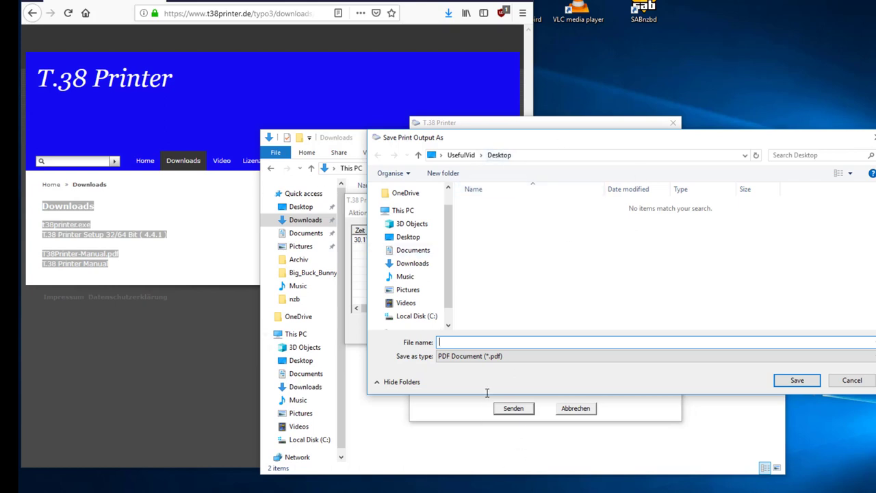
text(sn)
key(BackSpace)
text(endebericht)
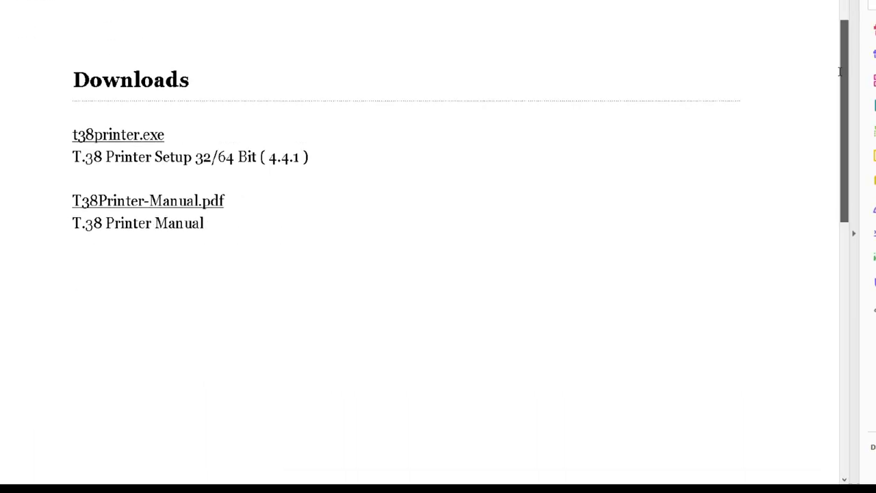
Examine the faxed Downloads page in the PDF viewer down to its footer.
scroll(838, 272, down, 5)
scroll(838, 272, down, 5)
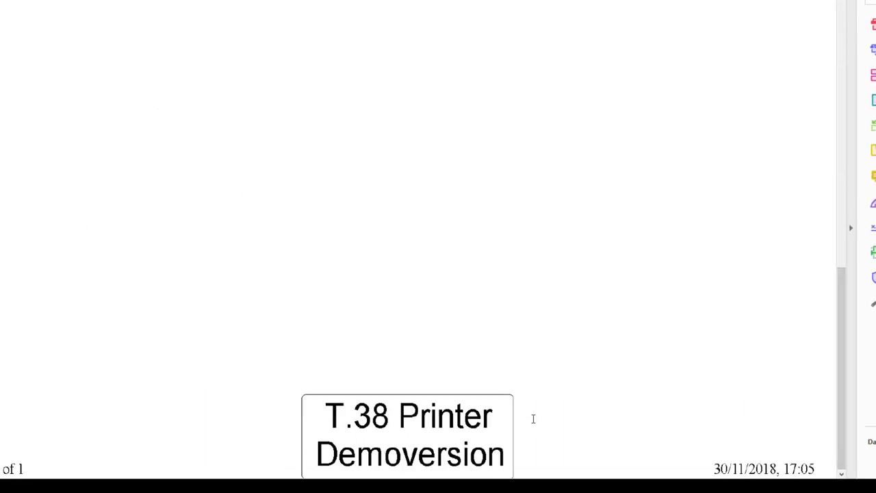